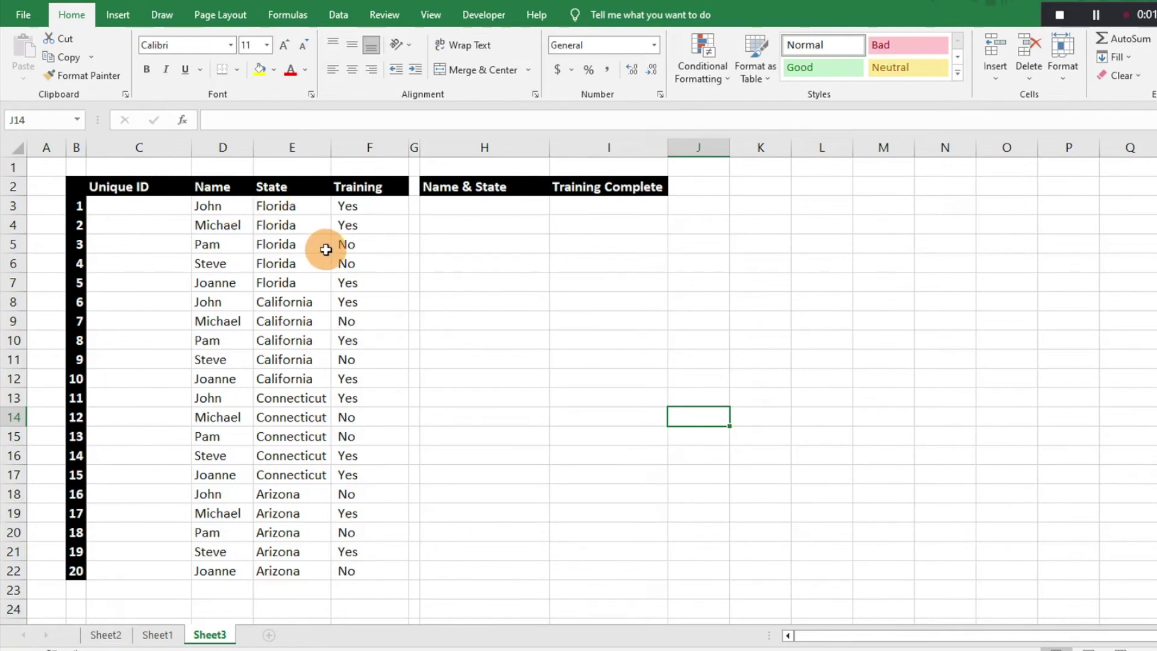
{"action": "left_click", "coordinate": [144, 205]}
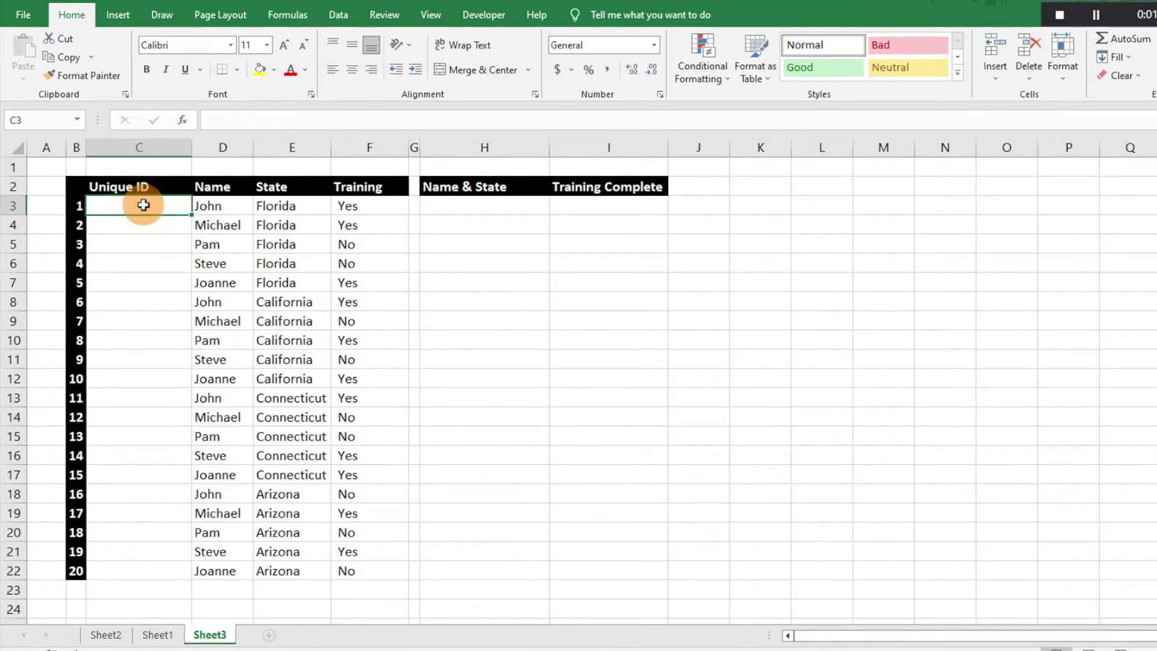
{"action": "type", "text": "="}
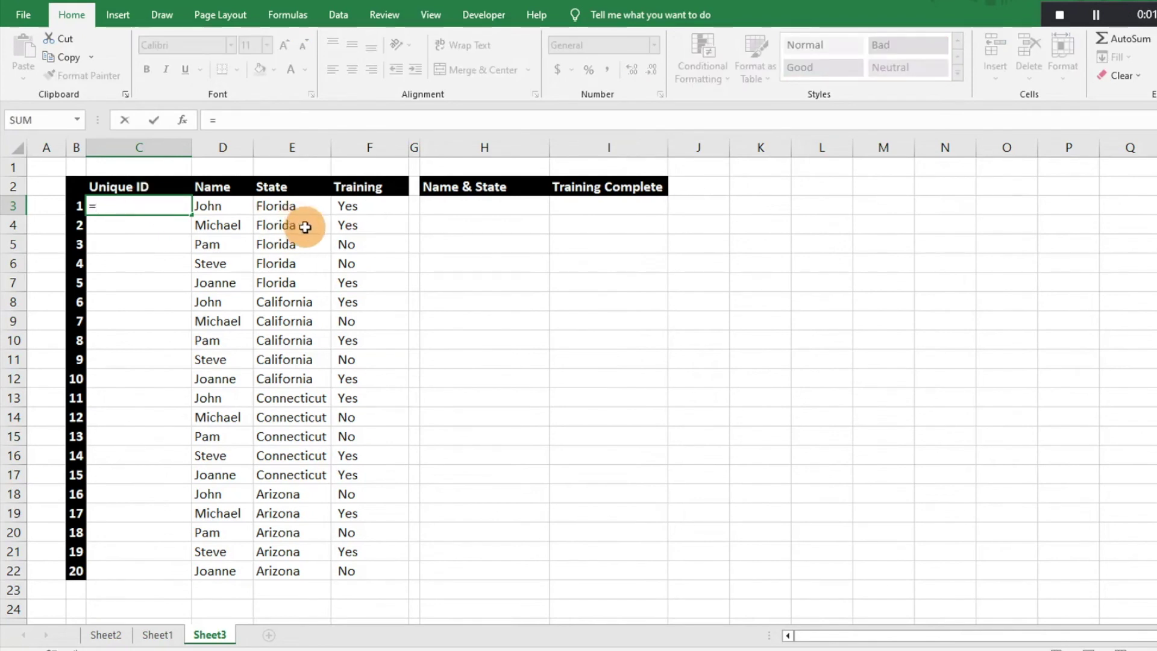
Enter =D3&" "&E3 in C3 to join the name and state with a space.
{"action": "left_click", "coordinate": [213, 206]}
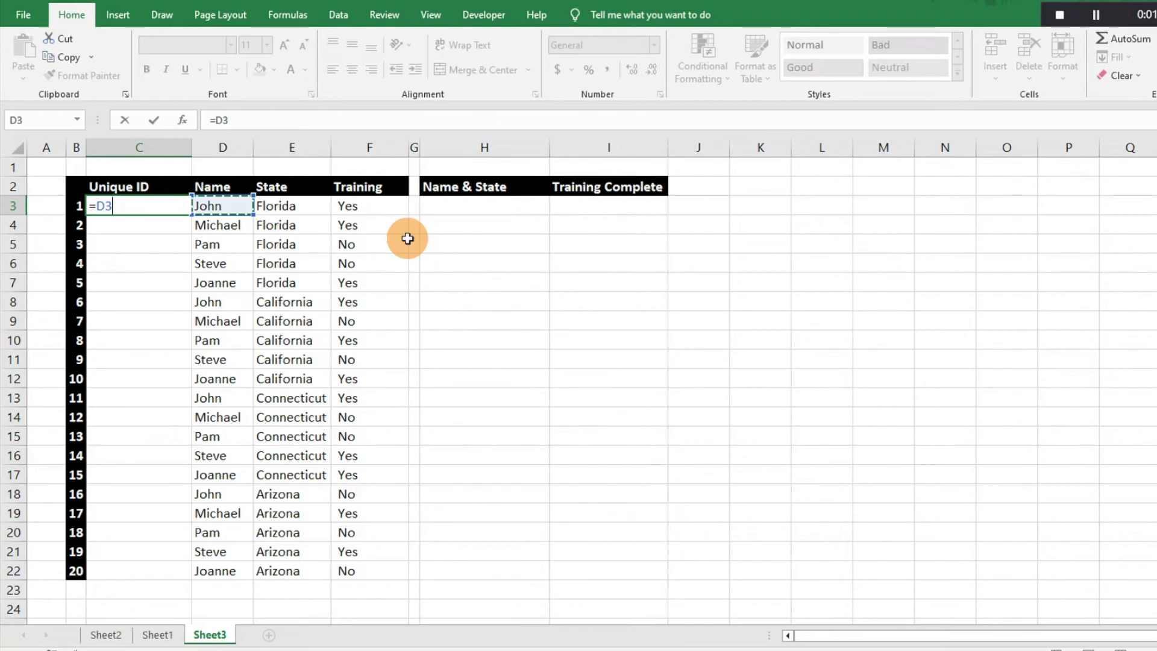
{"action": "type", "text": "&\" \""}
{"action": "type", "text": "&"}
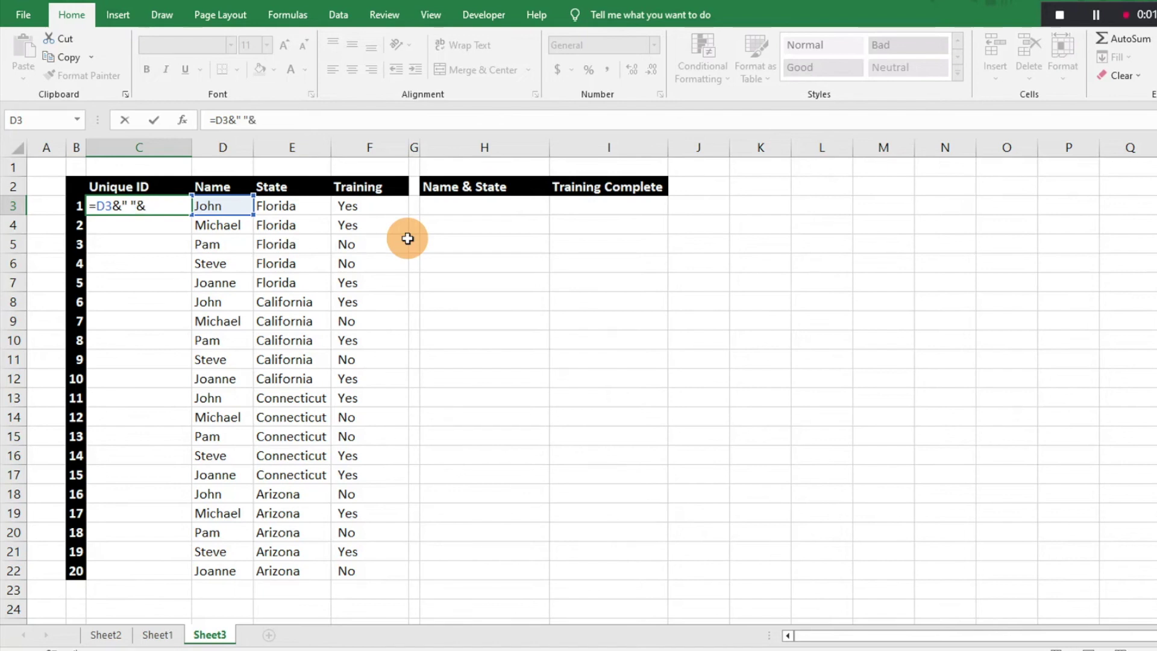
{"action": "left_click", "coordinate": [275, 207]}
{"action": "key", "text": "Return"}
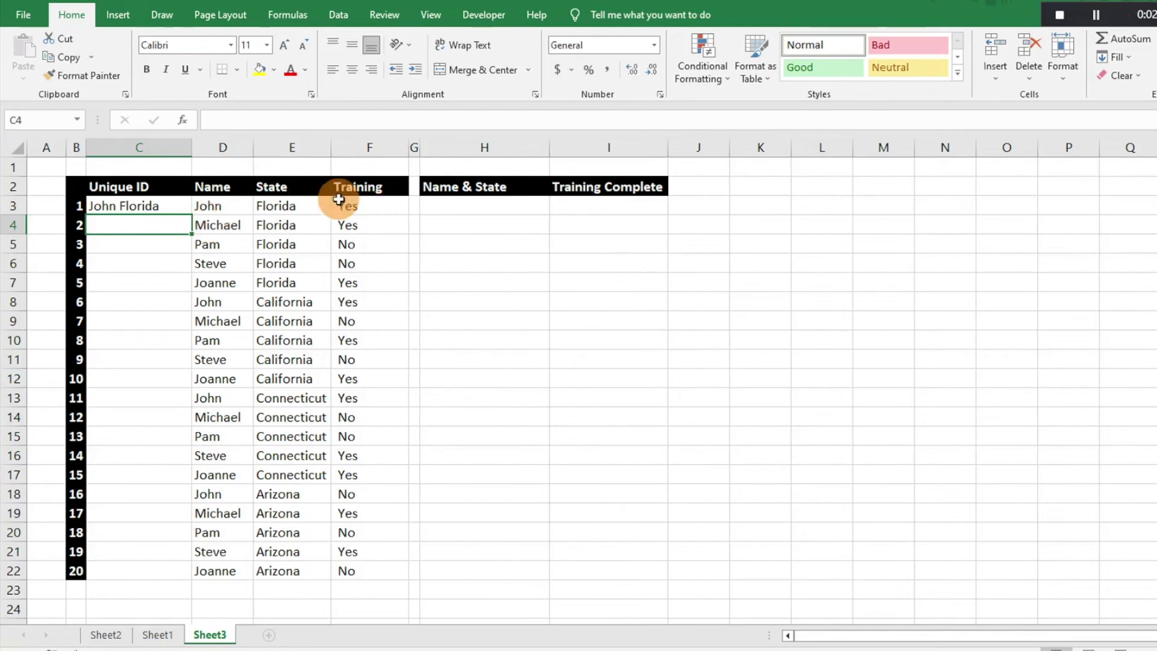
Fill the C3 formula down the Unique ID column through row 22.
{"action": "left_click", "coordinate": [154, 199]}
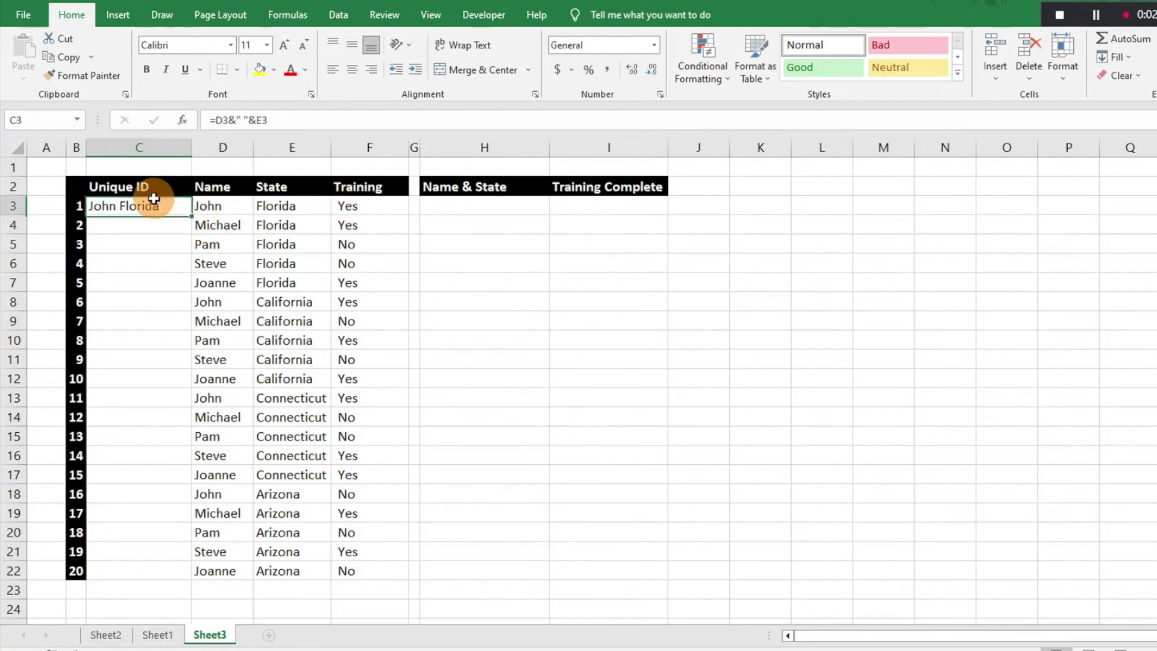
{"action": "double_click", "coordinate": [192, 215]}
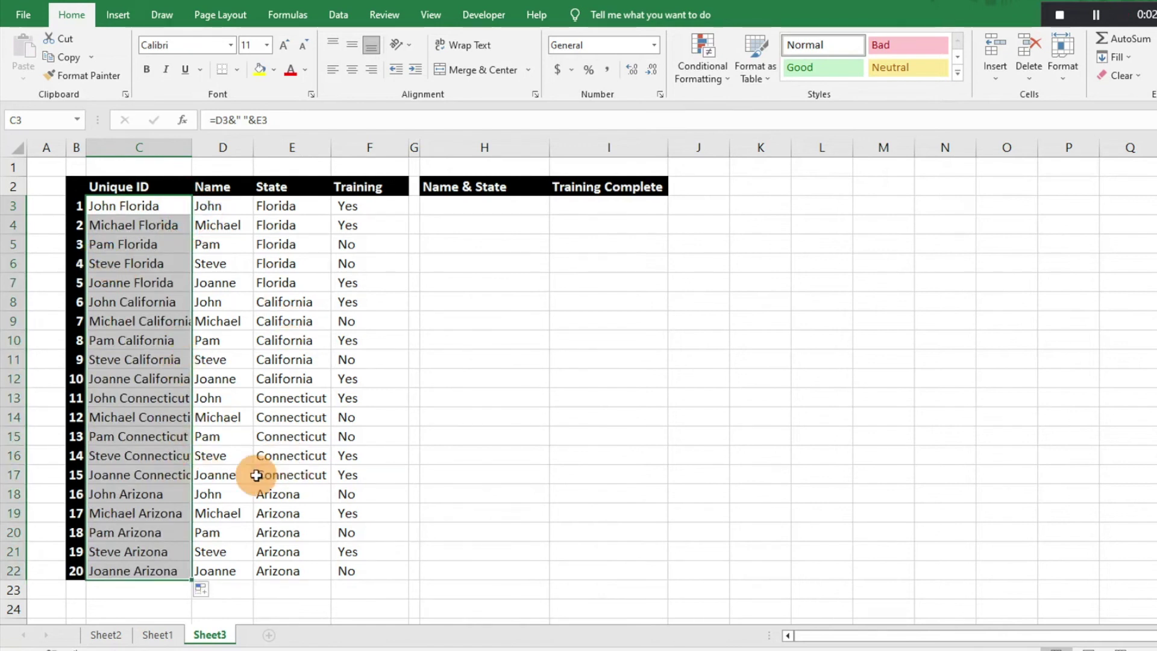
{"action": "left_click", "coordinate": [456, 206]}
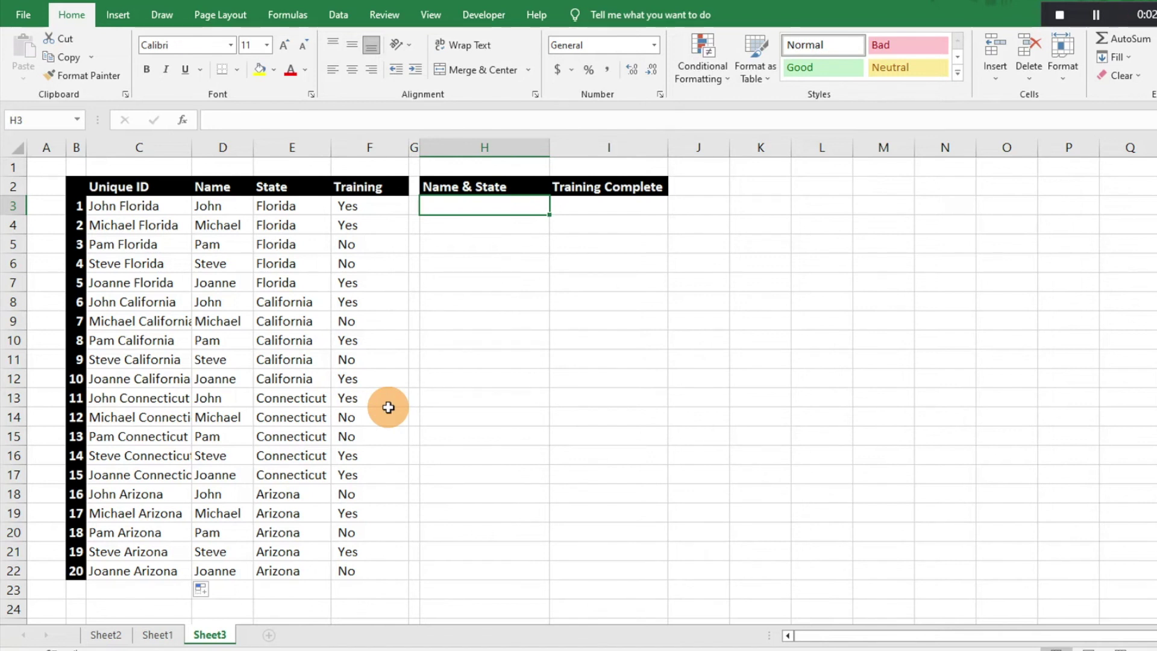
Enter Steve Connecticut in H3 and start a VLOOKUP in I3 with H3 as lookup value.
{"action": "type", "text": "Steve"}
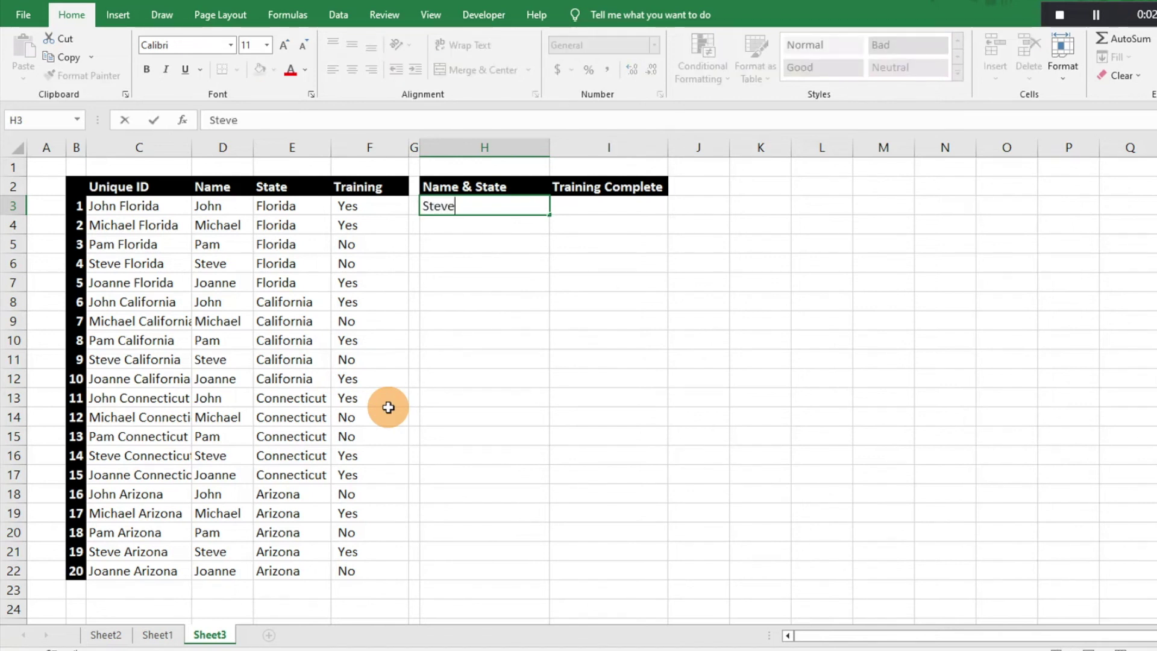
{"action": "type", "text": " Connecticut"}
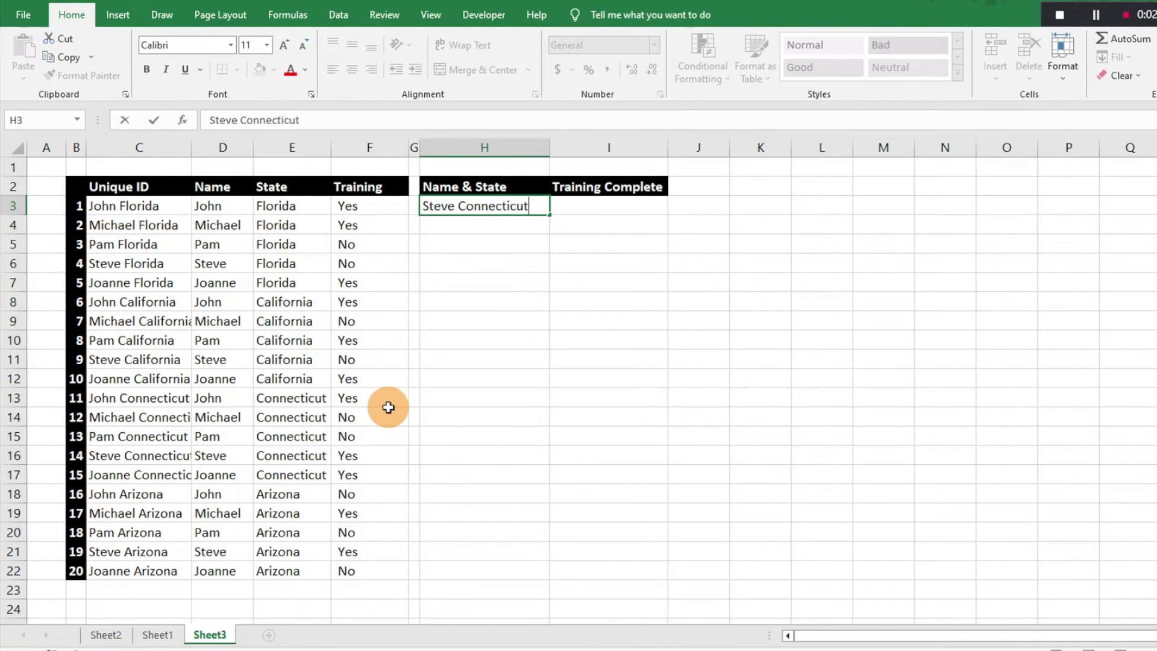
{"action": "key", "text": "Tab"}
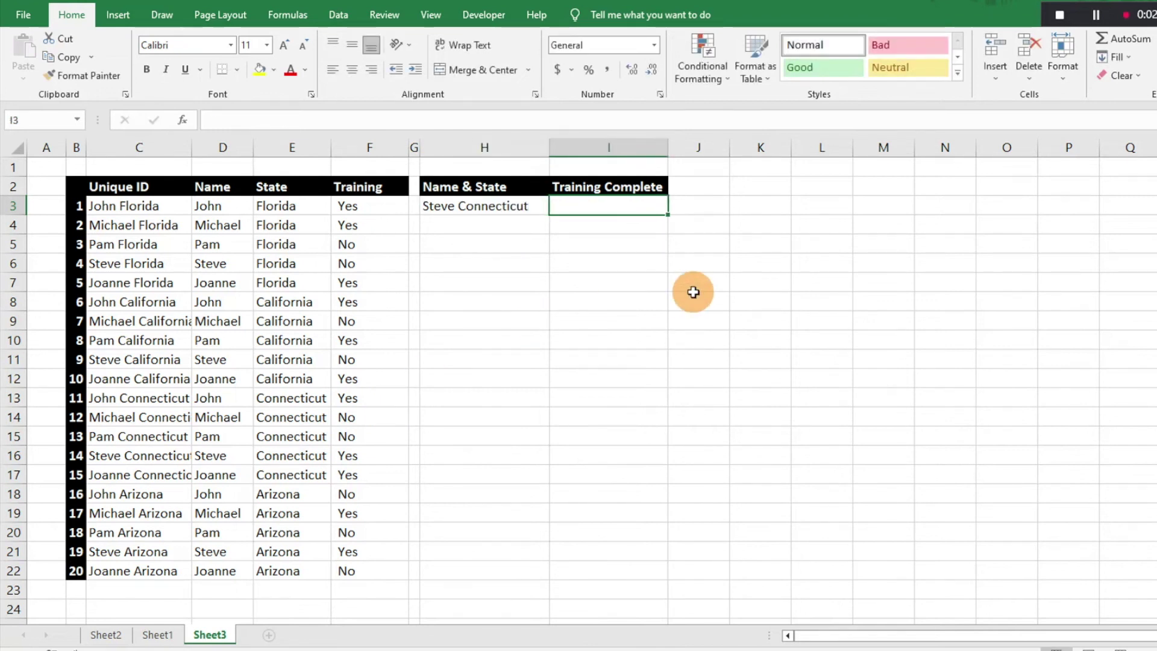
{"action": "type", "text": "="}
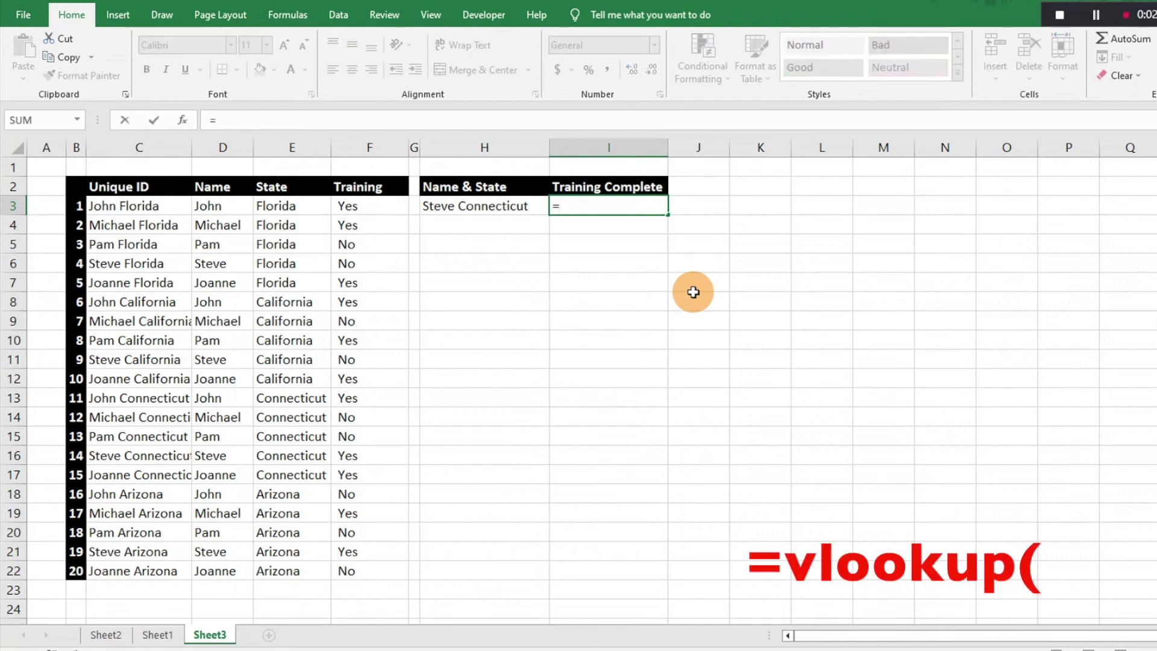
{"action": "type", "text": "vl"}
{"action": "key", "text": "Tab"}
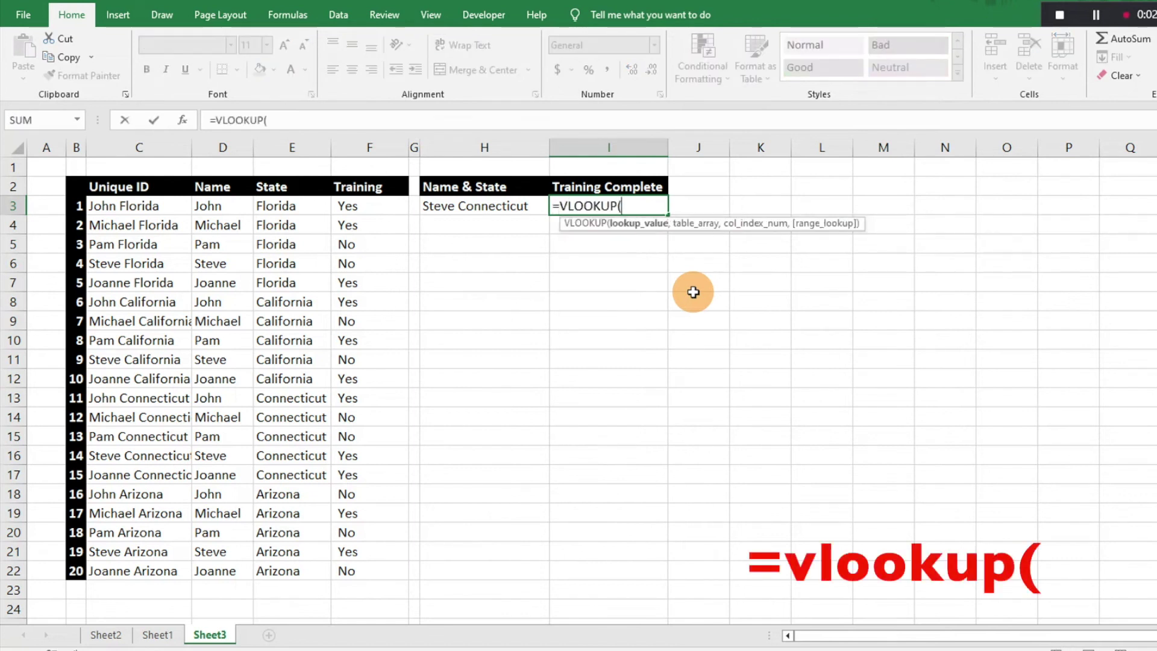
{"action": "left_click", "coordinate": [510, 207]}
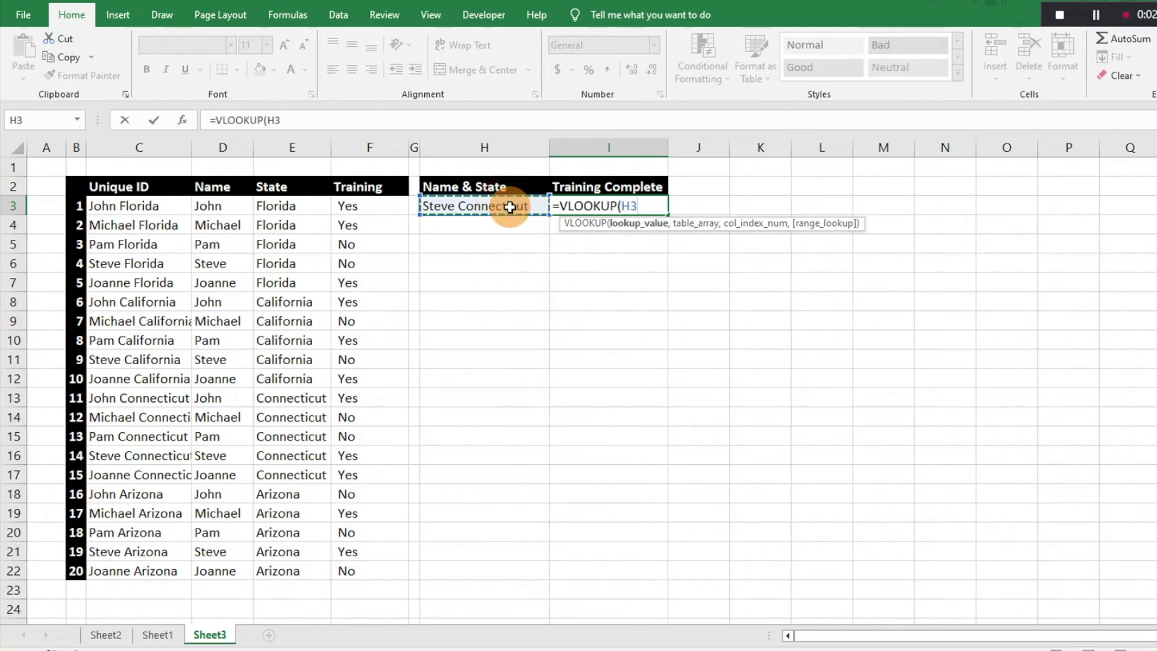
{"action": "type", "text": ","}
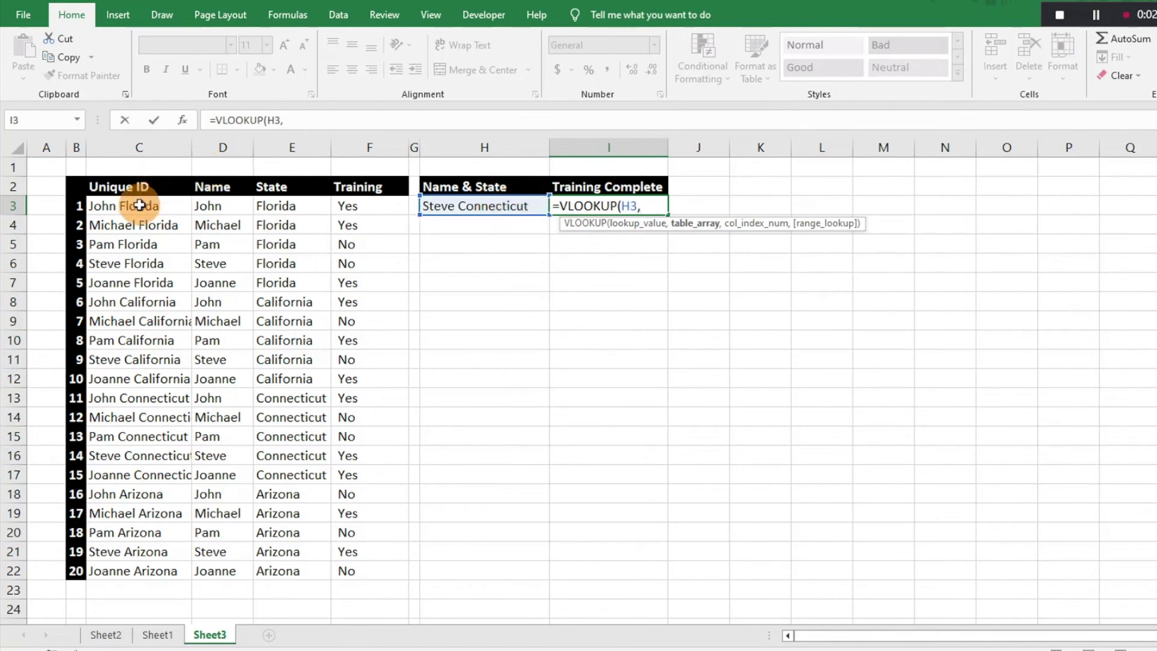
Finish the lookup as =VLOOKUP(H3,$C$3:$F$22,4,FALSE), returning Yes.
{"action": "left_click_drag", "start_coordinate": [136, 205], "coordinate": [390, 563]}
{"action": "key", "text": "F4"}
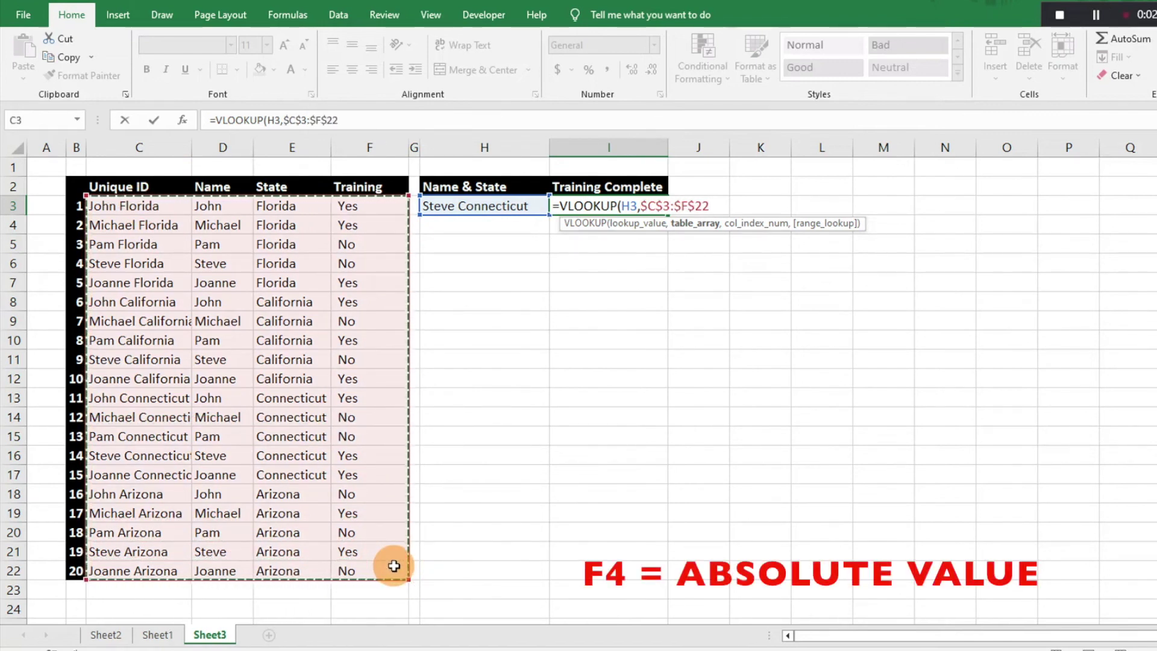
{"action": "type", "text": ","}
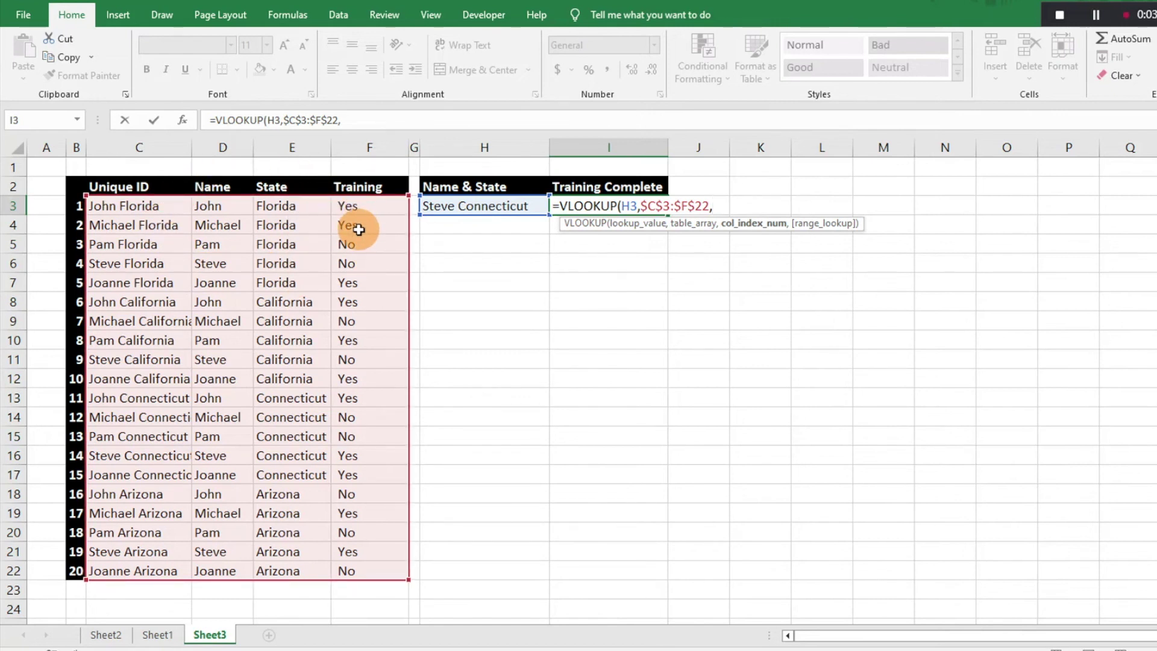
{"action": "type", "text": "4,FALSE"}
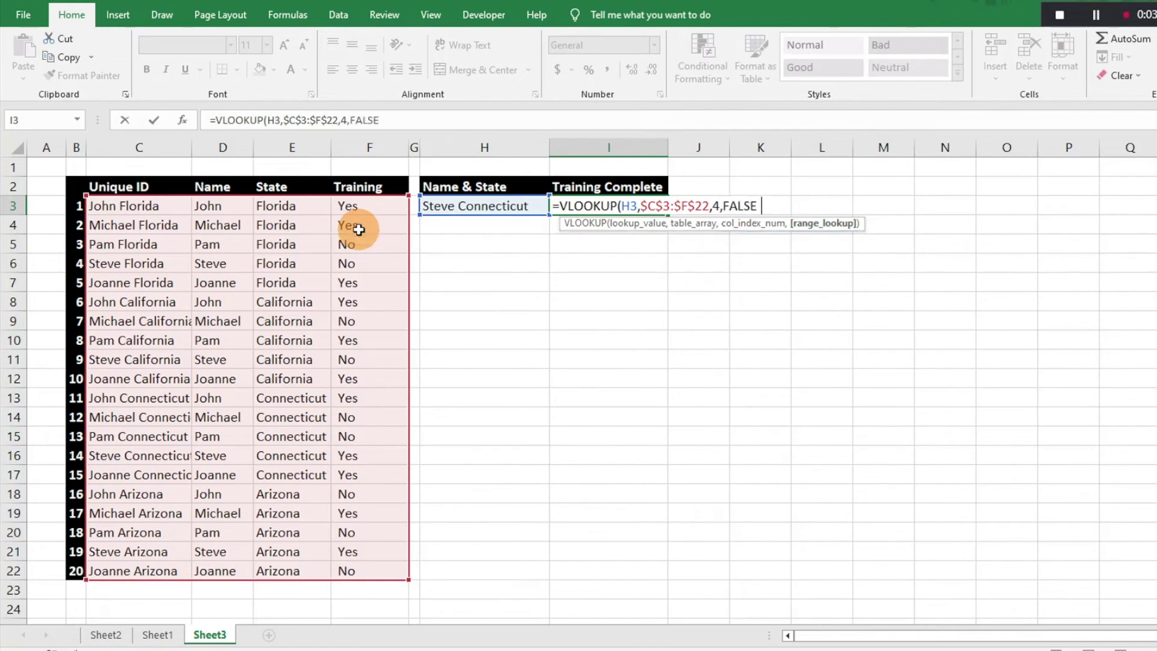
{"action": "key", "text": "BackSpace"}
{"action": "type", "text": ")"}
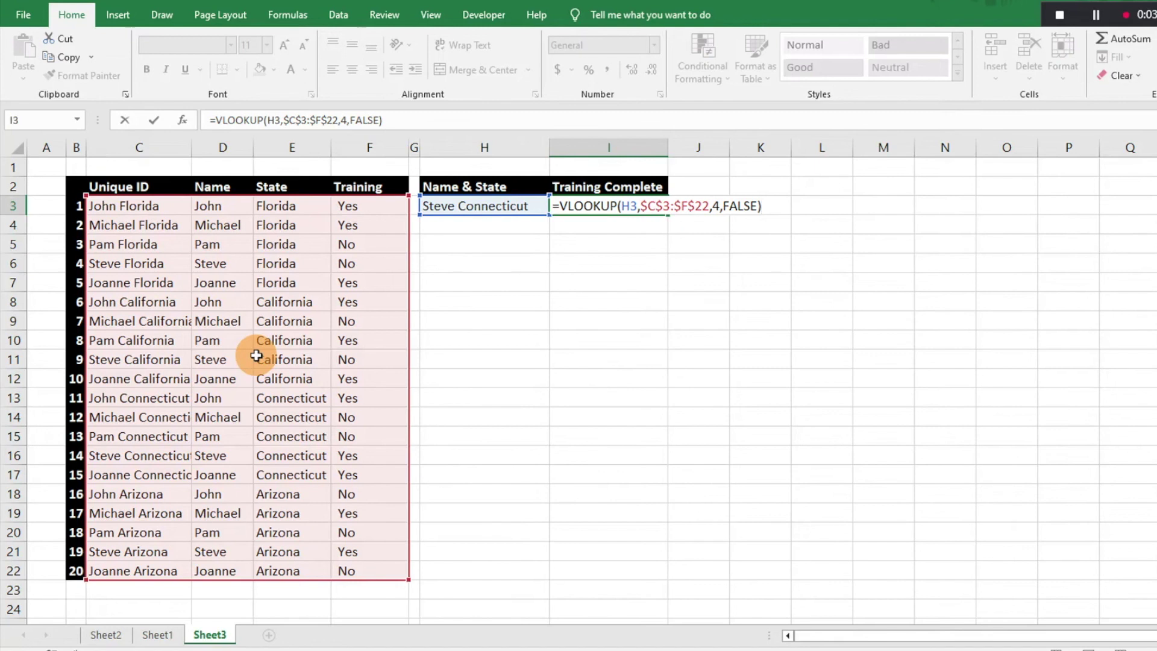
{"action": "key", "text": "Return"}
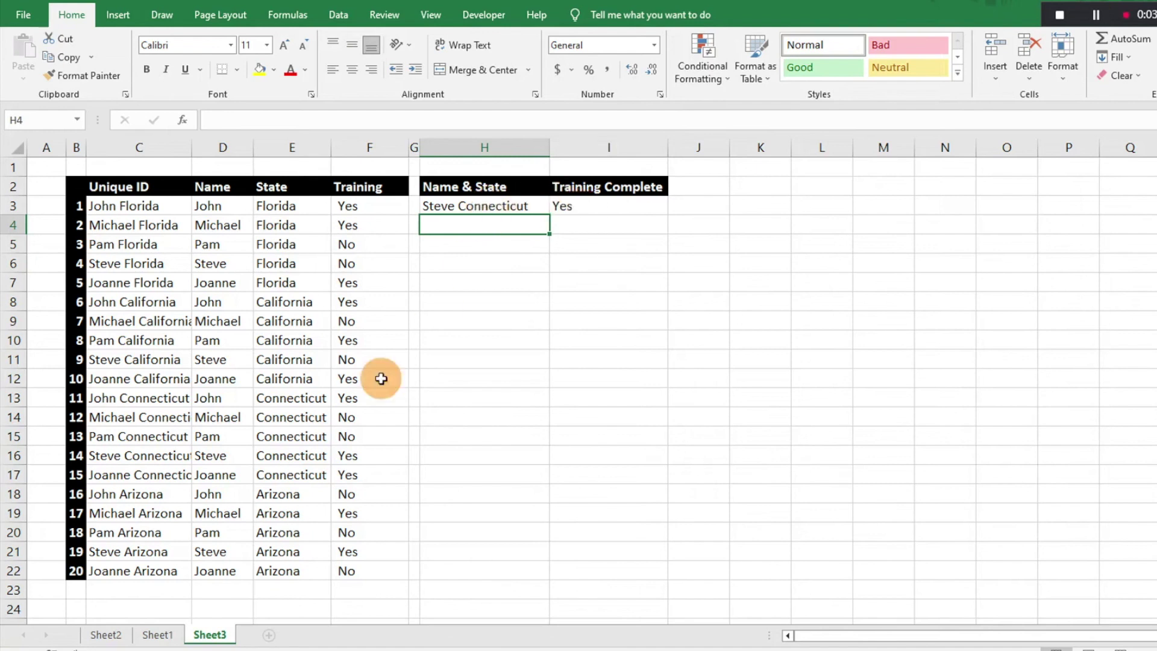
Change the H3 entry from Steve Connecticut to Steve California.
{"action": "left_click_drag", "start_coordinate": [155, 457], "coordinate": [348, 458]}
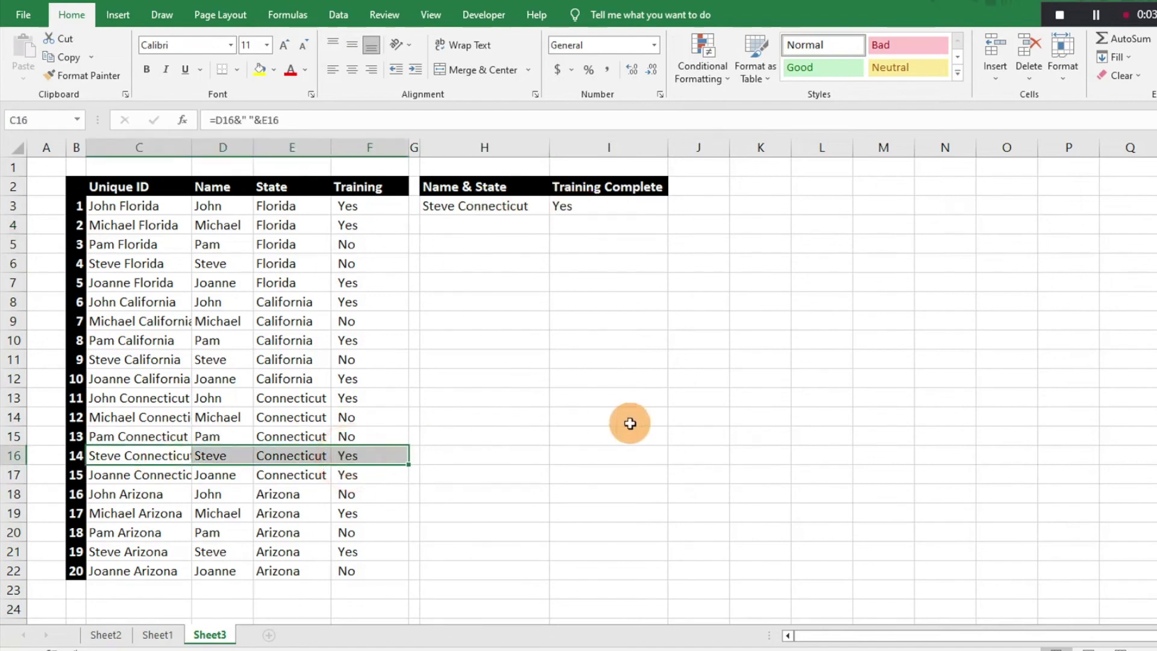
{"action": "left_click", "coordinate": [519, 305]}
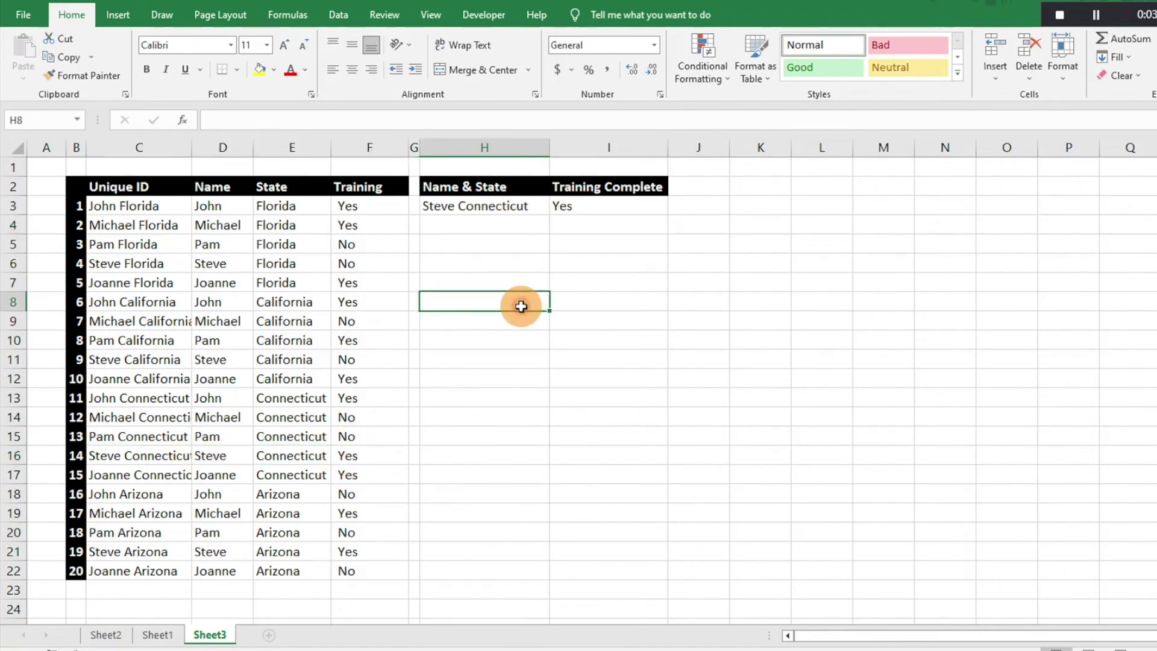
{"action": "left_click", "coordinate": [465, 210]}
{"action": "double_click", "coordinate": [465, 210]}
{"action": "left_click_drag", "start_coordinate": [465, 208], "coordinate": [539, 212]}
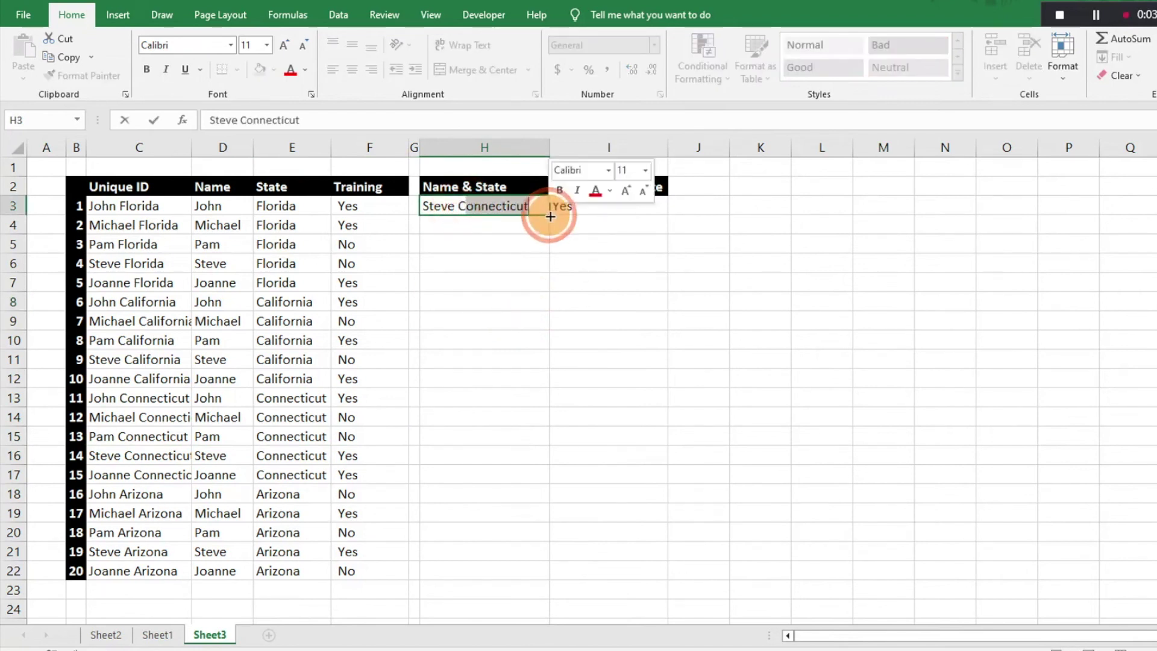
{"action": "type", "text": "aliforn"}
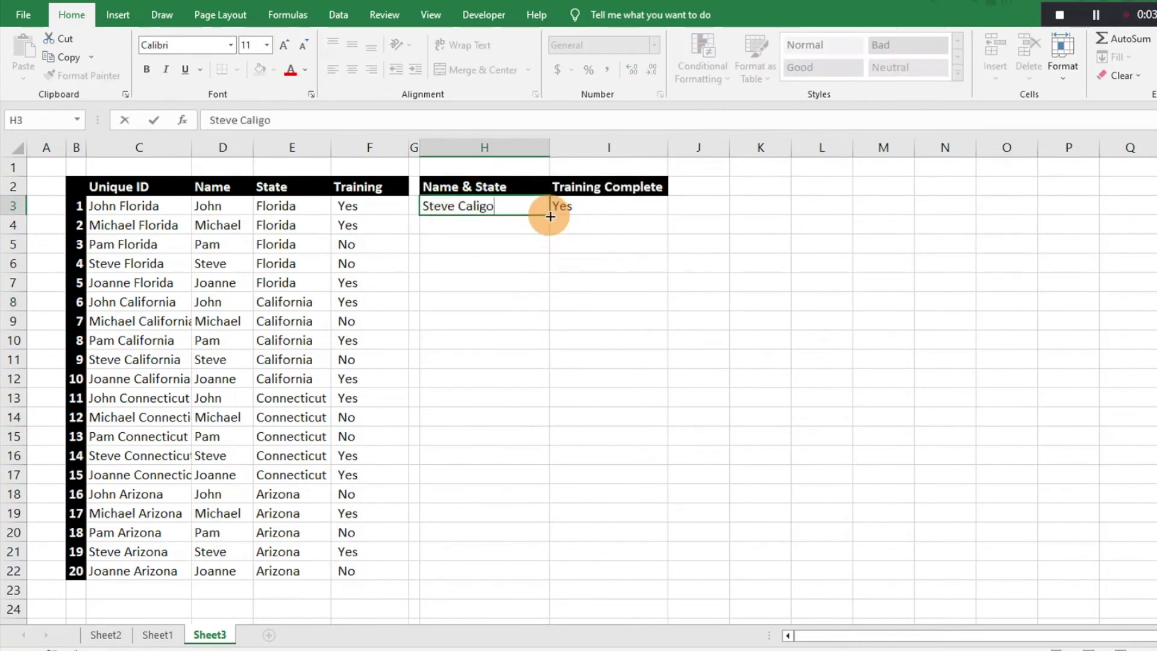
{"action": "type", "text": "ia"}
{"action": "key", "text": "Return"}
Check Steve California's row in the table against the No result.
{"action": "left_click", "coordinate": [145, 321]}
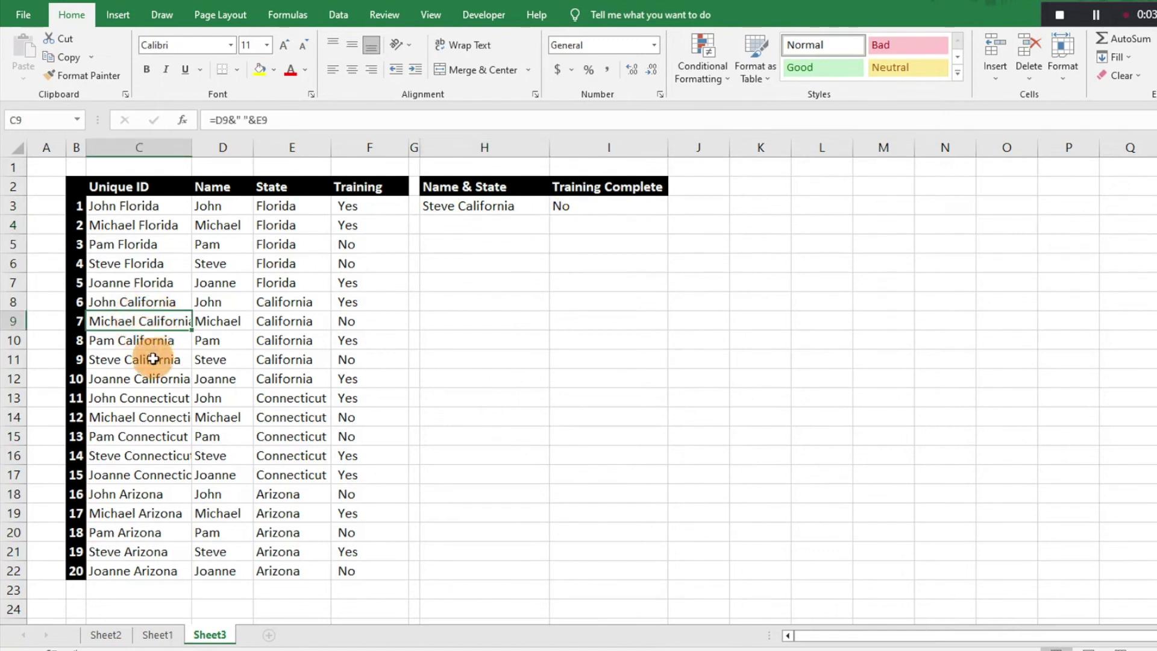
{"action": "left_click_drag", "start_coordinate": [153, 359], "coordinate": [314, 361]}
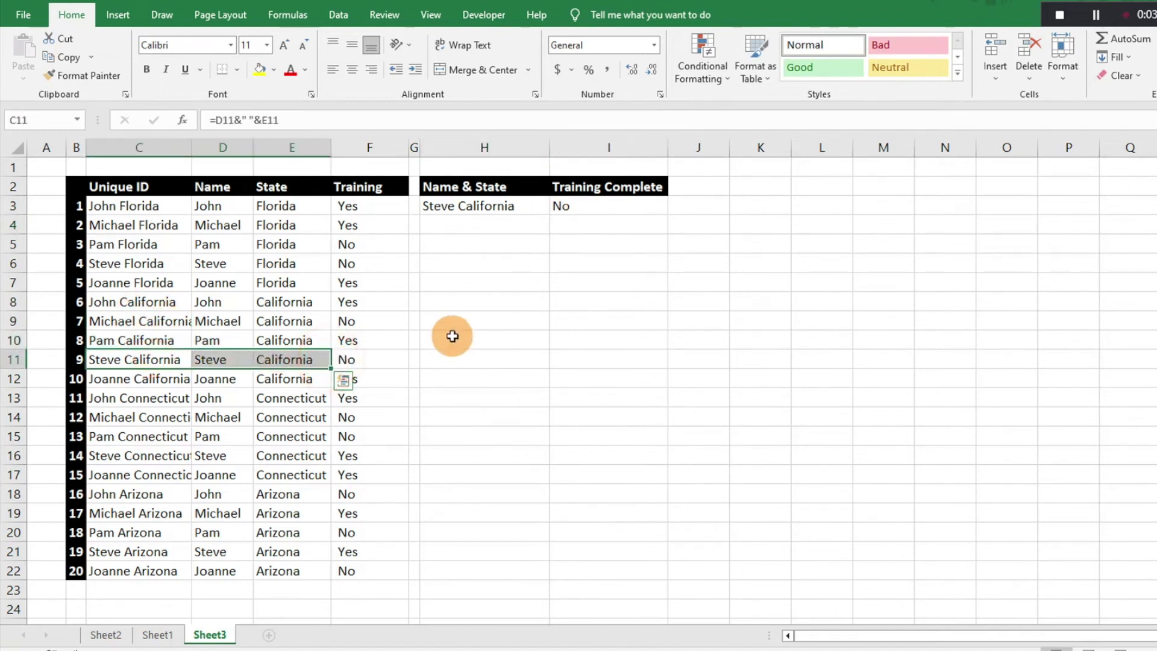
{"action": "left_click", "coordinate": [520, 213]}
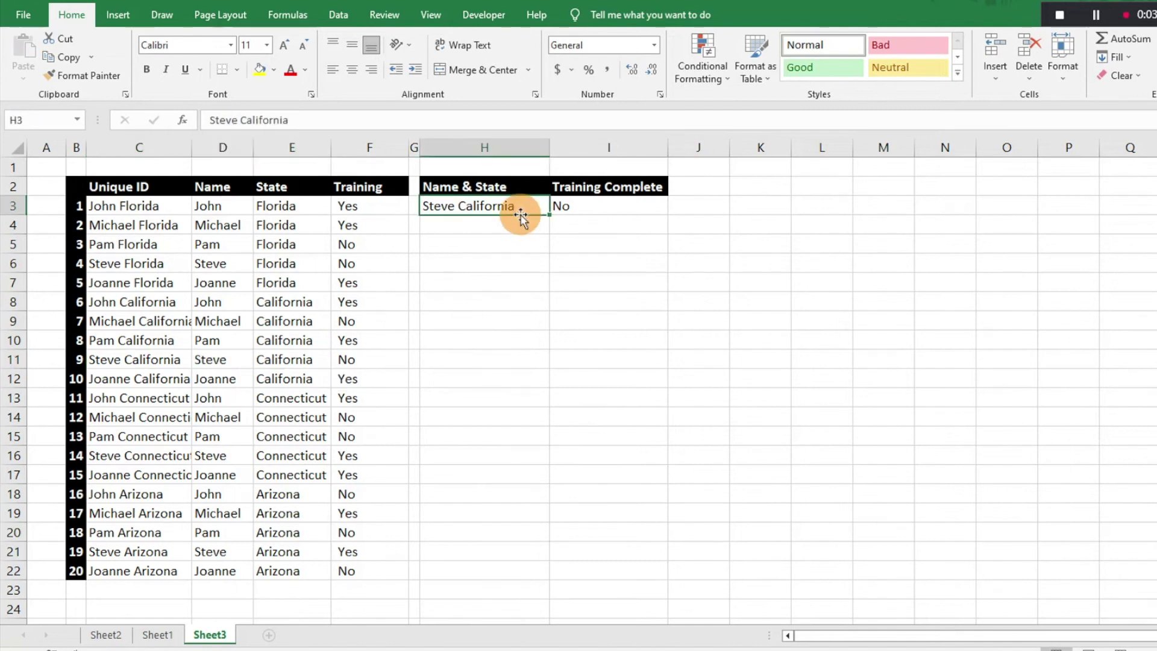